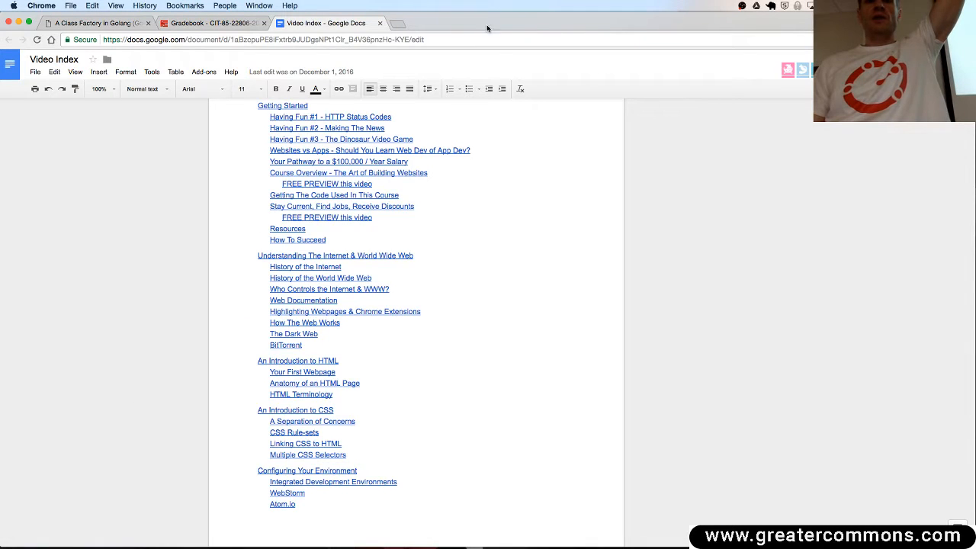
- Open a new blank browser tab
left_click(397, 24)
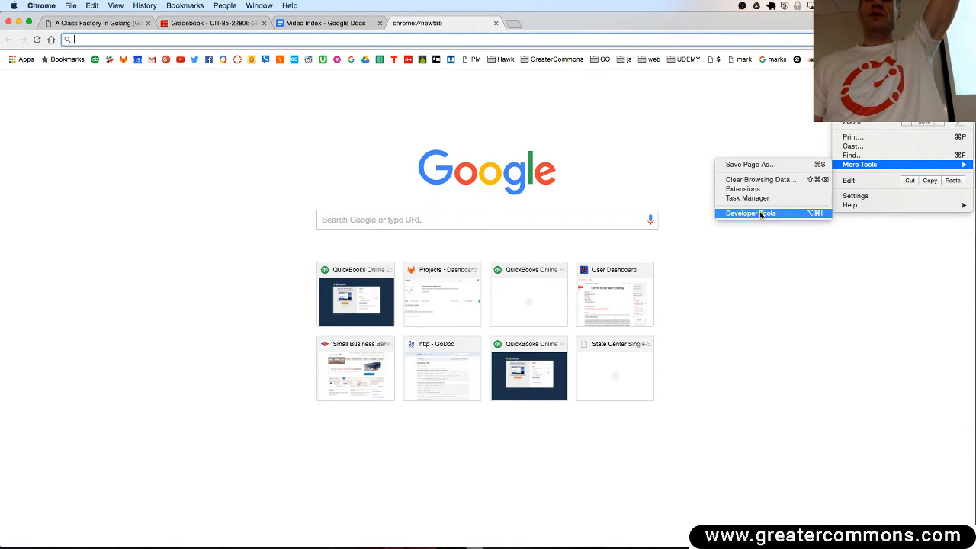
mouse_move(860, 165)
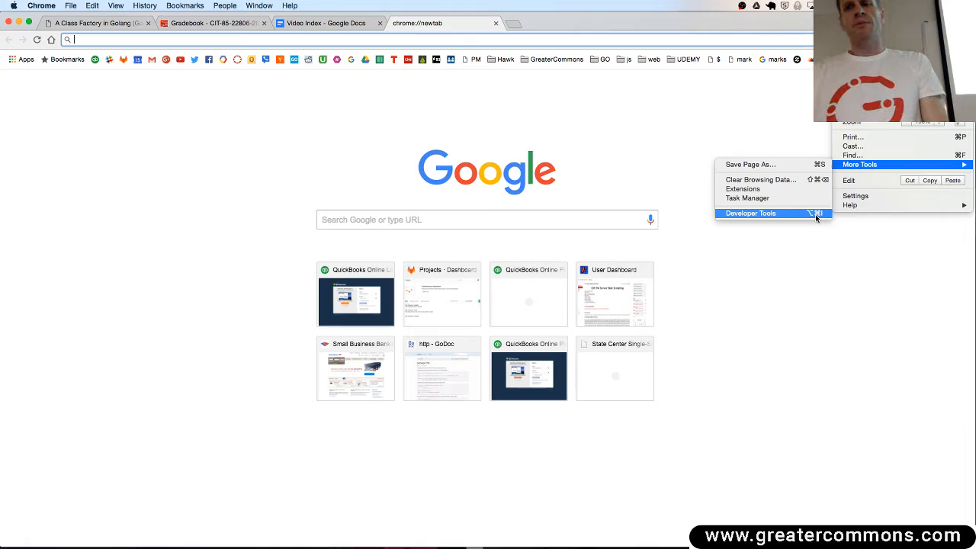
- Launch Developer Tools, dock them to the bottom and shrink the panel so the Google page shows
left_click(821, 227)
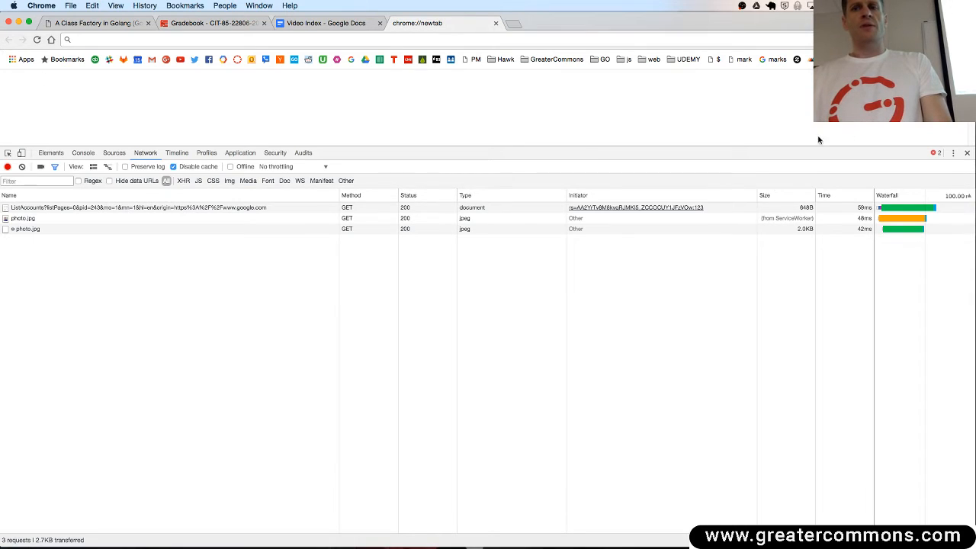
left_click(954, 153)
left_click(963, 172)
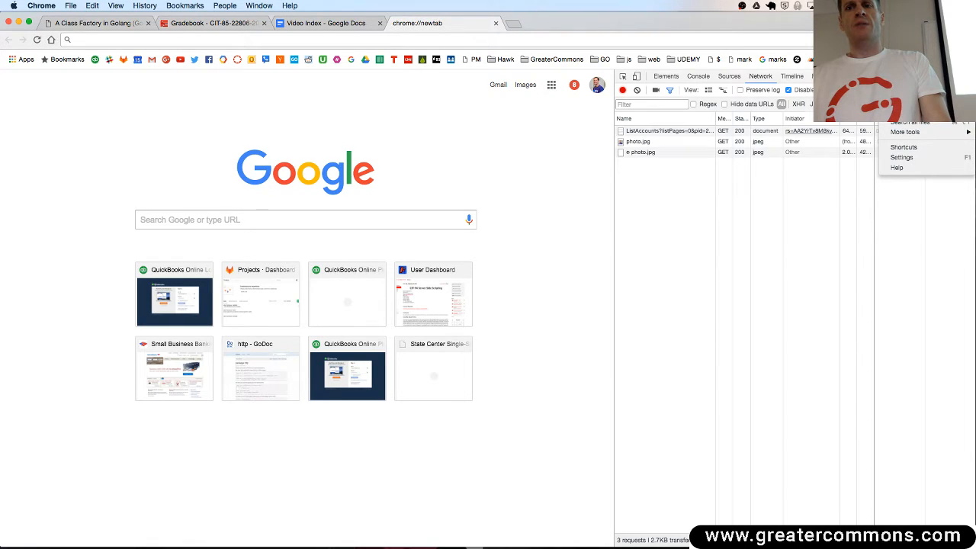
left_click_drag(578, 147, 564, 358)
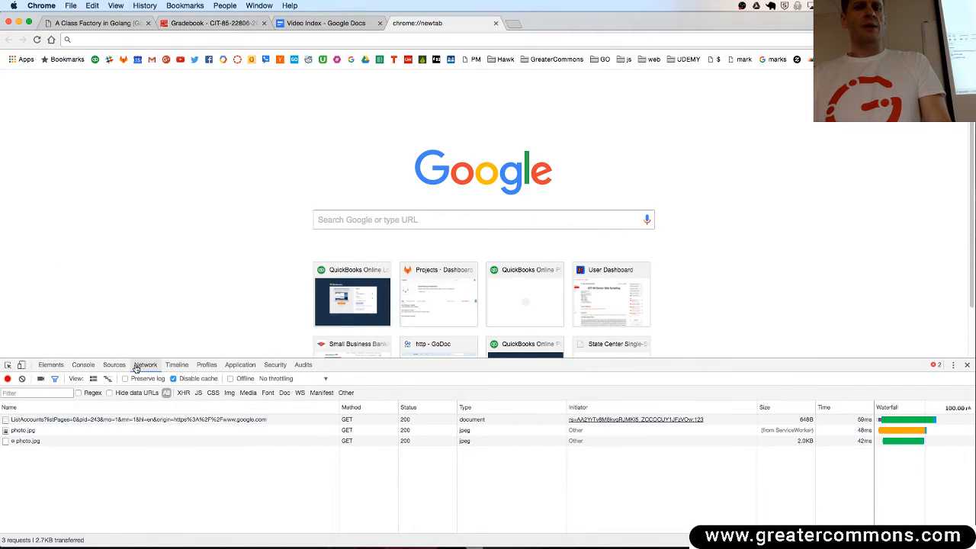
- Browse through the DevTools panels (Console, Sources, Timeline, Profiles, Application) and return to Network
left_click(50, 365)
left_click(83, 365)
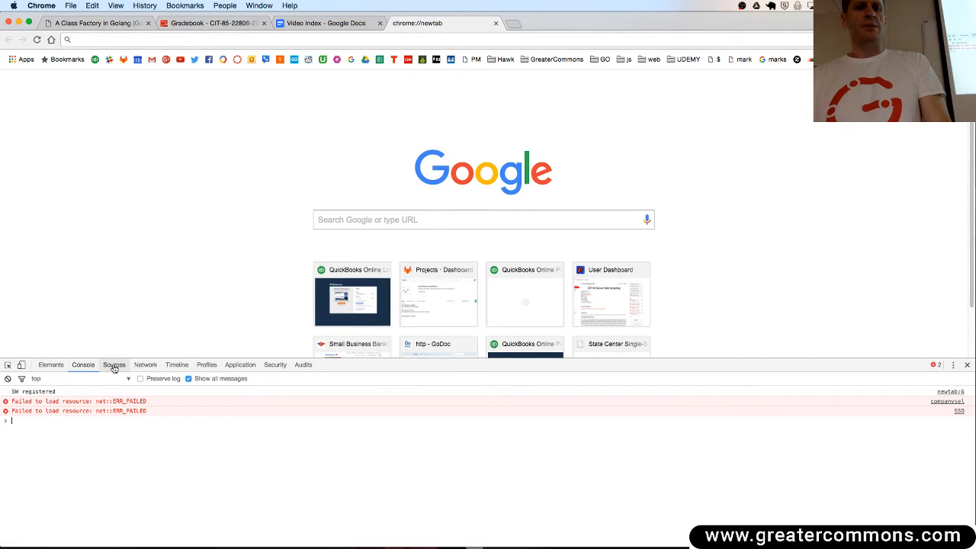
left_click(113, 364)
left_click(145, 364)
left_click(176, 365)
left_click(207, 364)
left_click(240, 365)
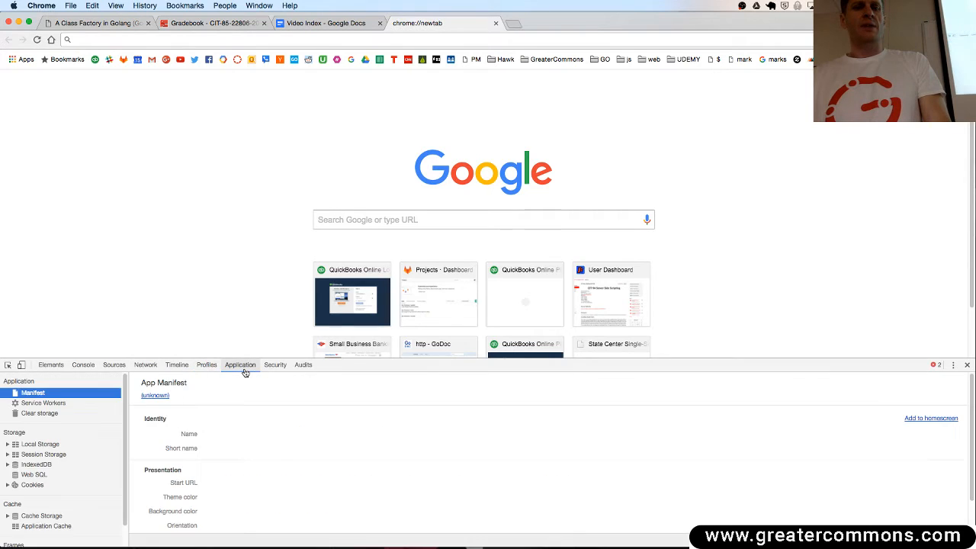
left_click(178, 365)
left_click(146, 364)
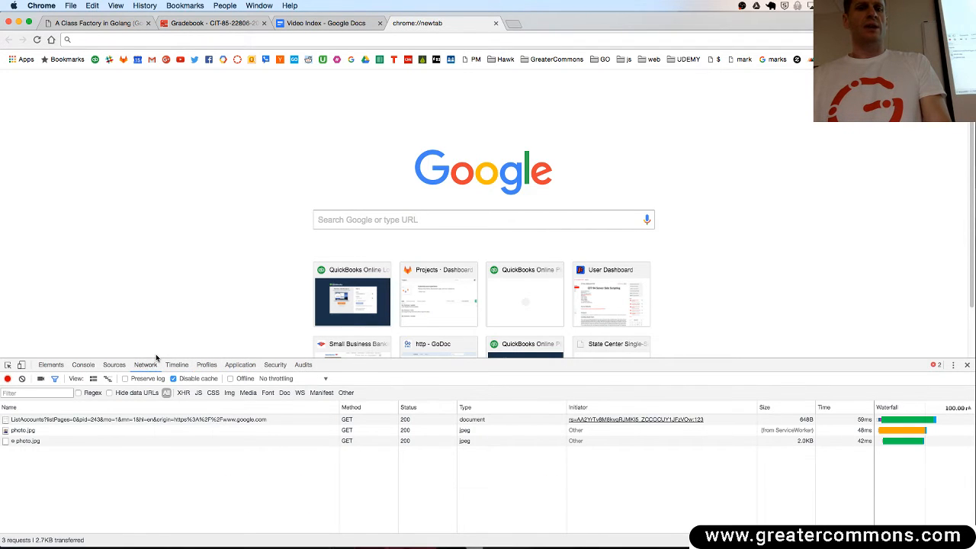
- Make the Network panel taller and set throttling to Offline
left_click_drag(155, 358, 183, 286)
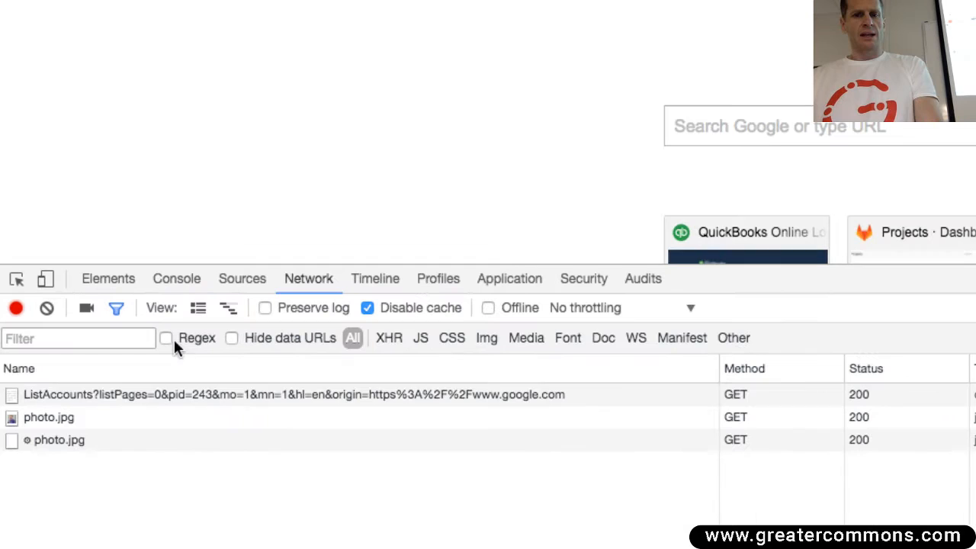
left_click(690, 309)
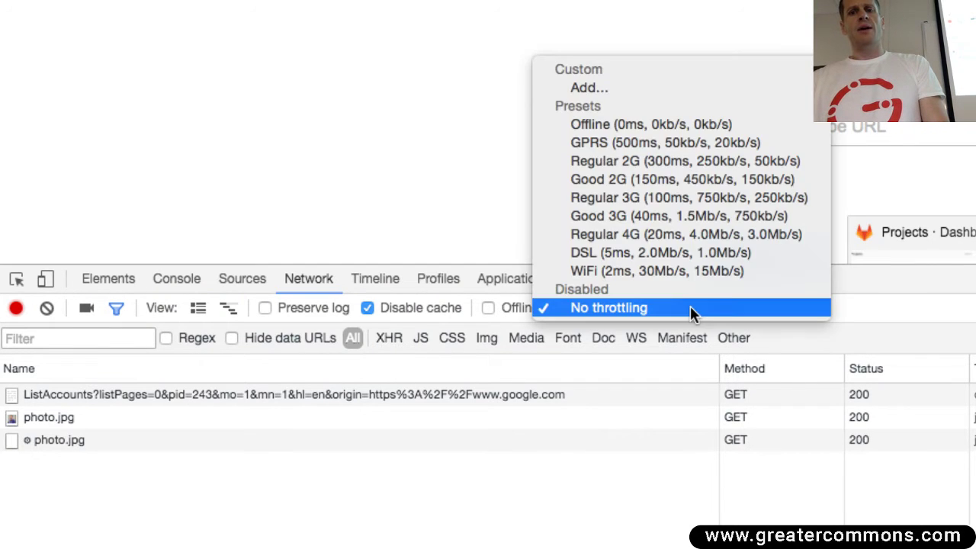
left_click(672, 124)
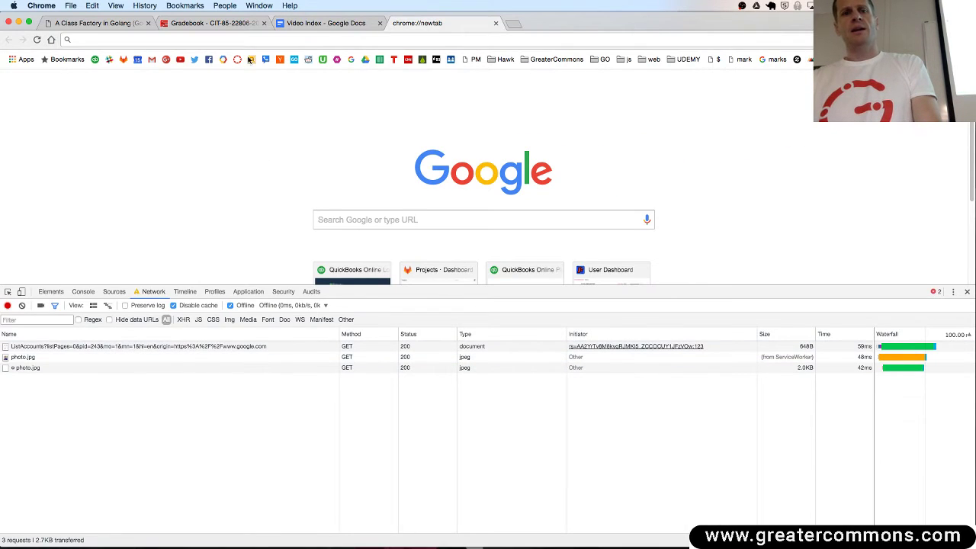
- Load reddit.com, which fails with the no-internet dinosaur page
left_click(247, 39)
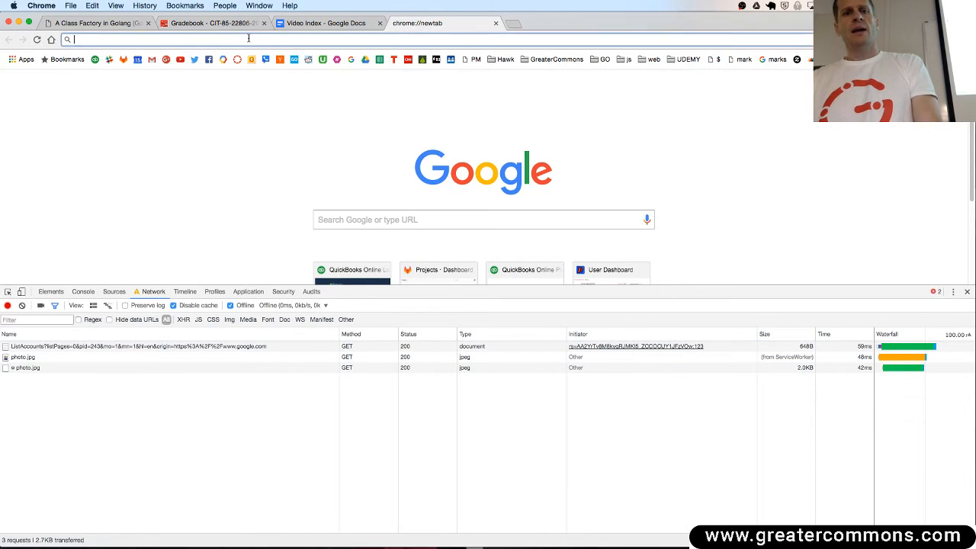
type("reddit")
key("Return")
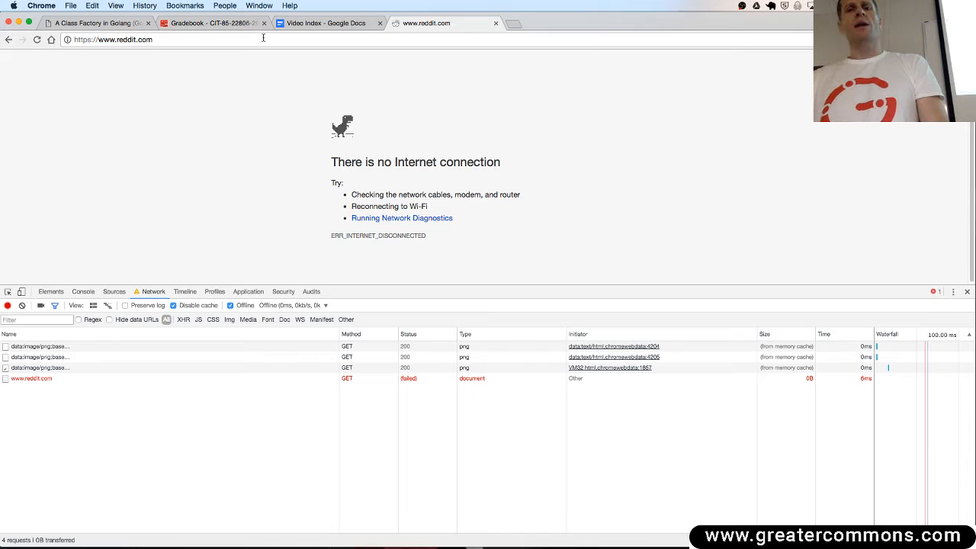
- In a new tab with DevTools open, set throttling to Good 2G then Regular 3G
left_click(515, 25)
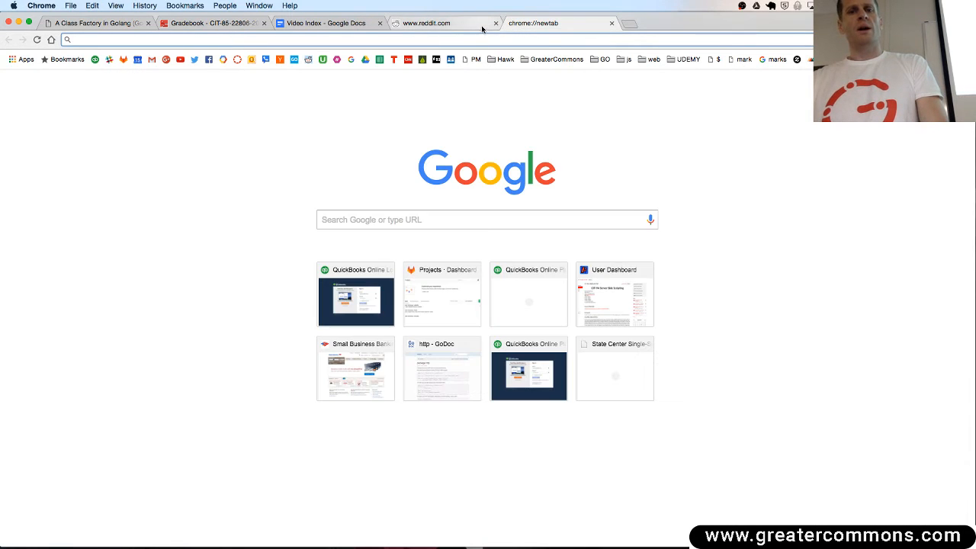
key("ctrl+shift+i")
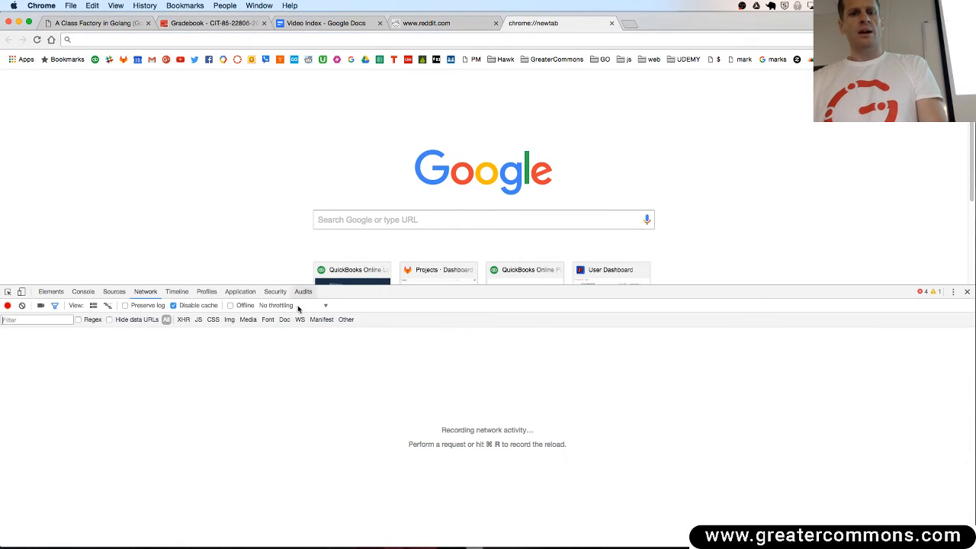
left_click(326, 306)
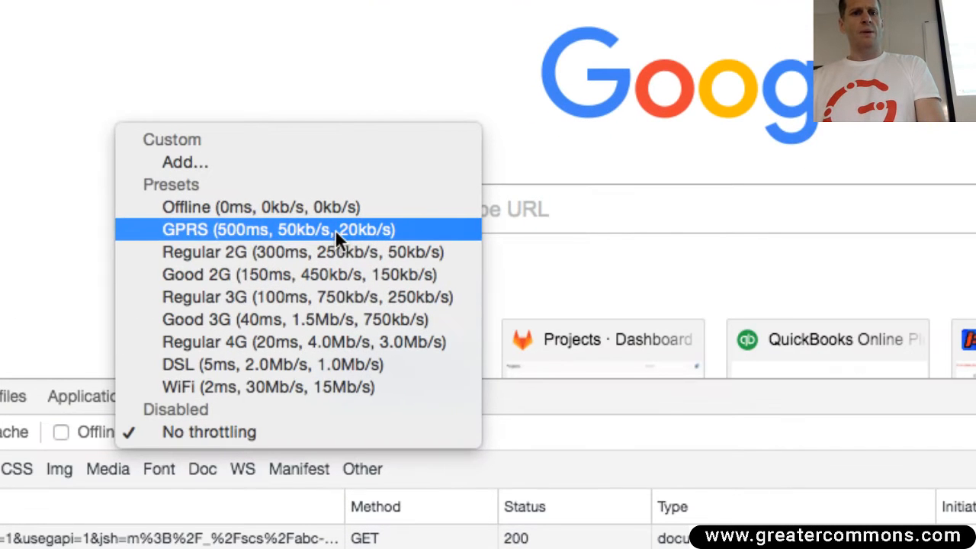
left_click(335, 273)
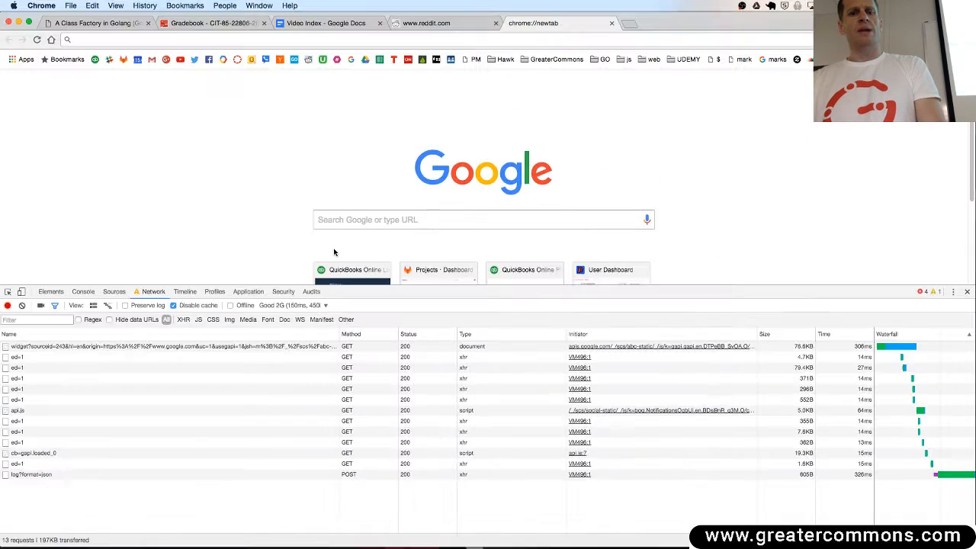
key("Down")
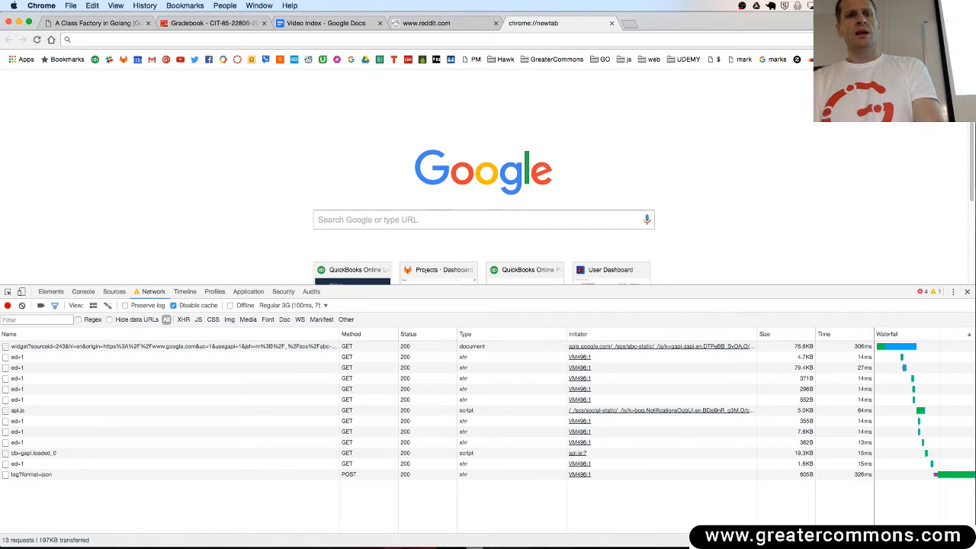
- Load reddit.com under Regular 3G and resize DevTools to view the page and its requests
left_click(255, 39)
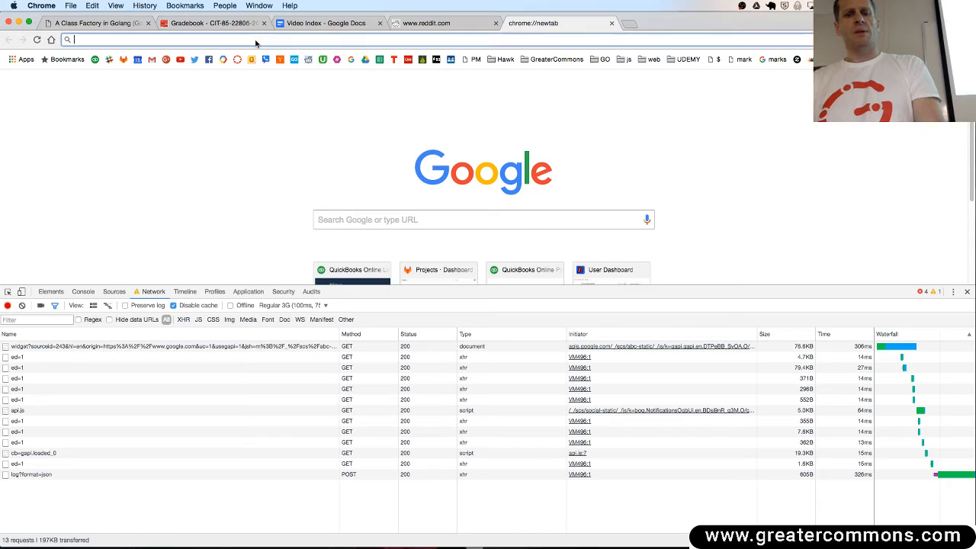
type("reddit.com")
key("Return")
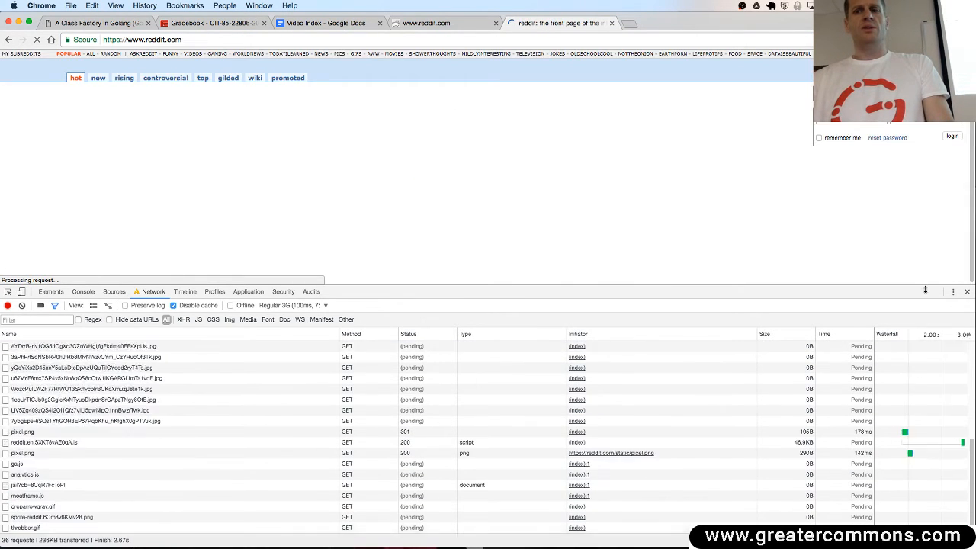
left_click_drag(953, 290, 953, 516)
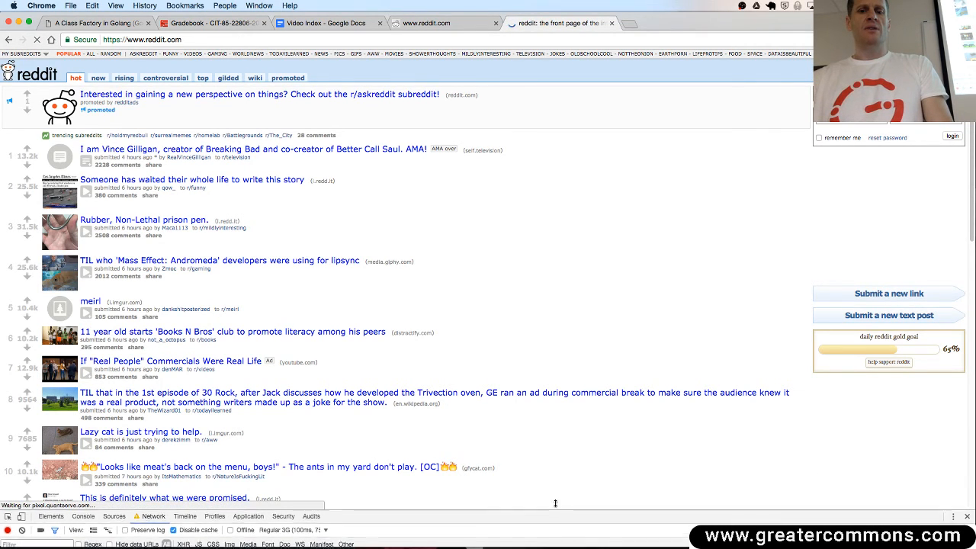
left_click_drag(554, 507, 591, 342)
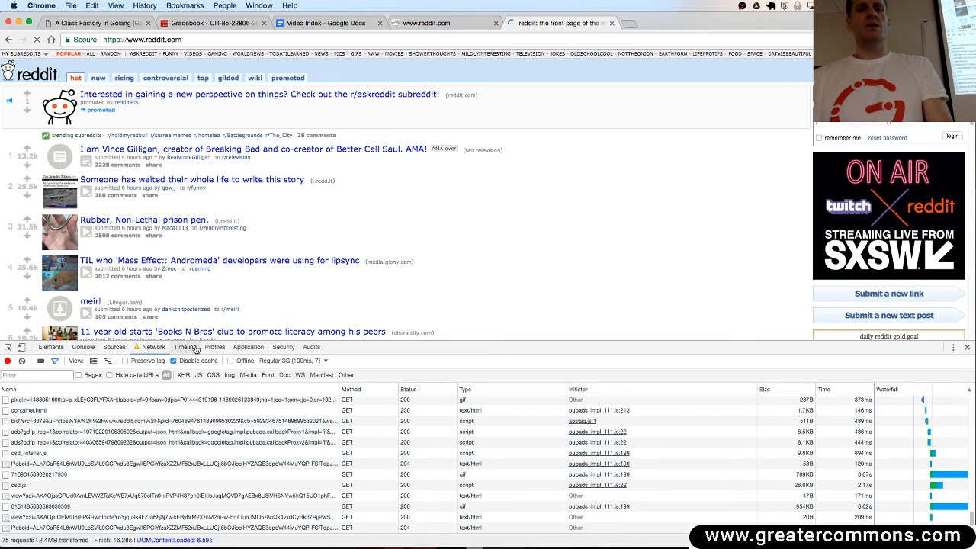
- Close the reddit front page tab and start the offline dinosaur game
left_click(612, 23)
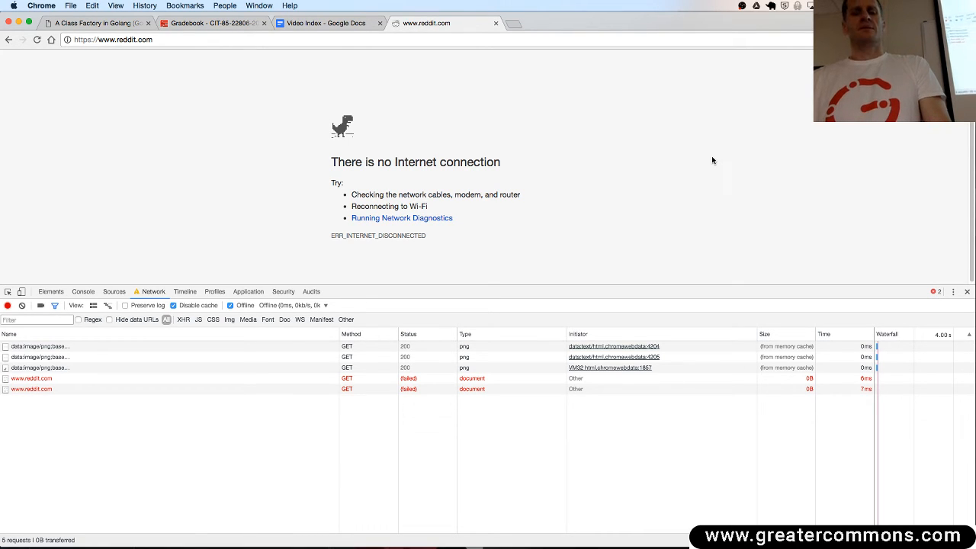
key("space")
key("XF86AudioRaiseVolume")
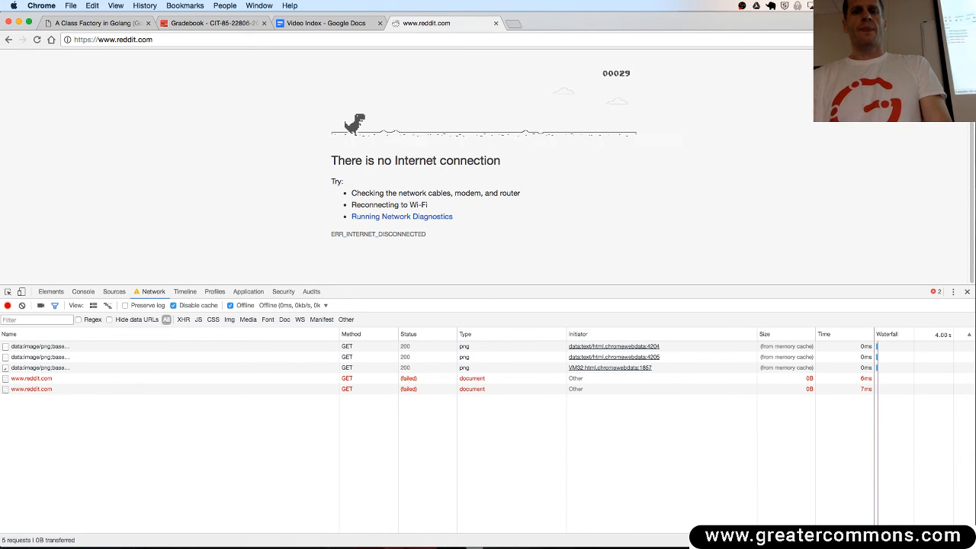
- Jump the dinosaur over cacti until the game ends in game over
key("space")
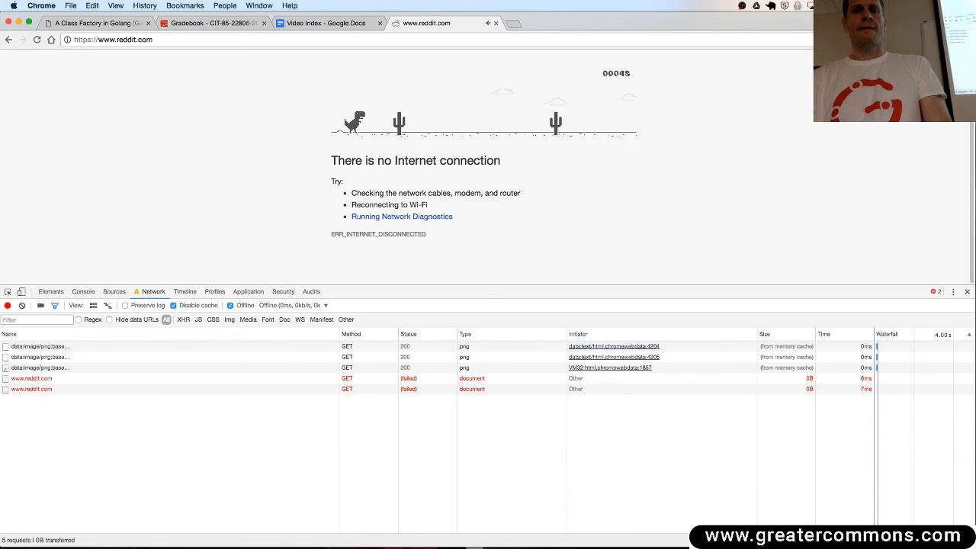
key("space")
key("space")
key("space")
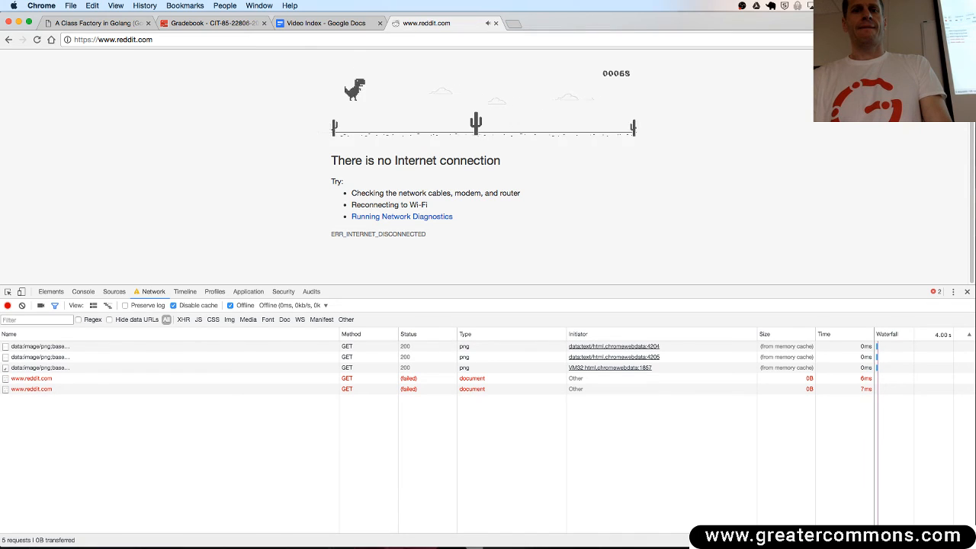
key("space")
key("space")
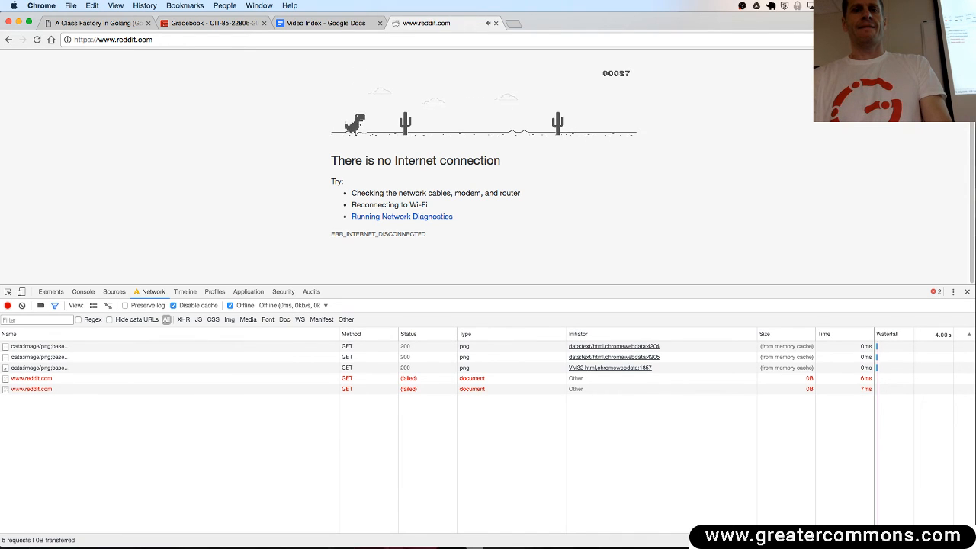
key("space")
key("space")
key("space")
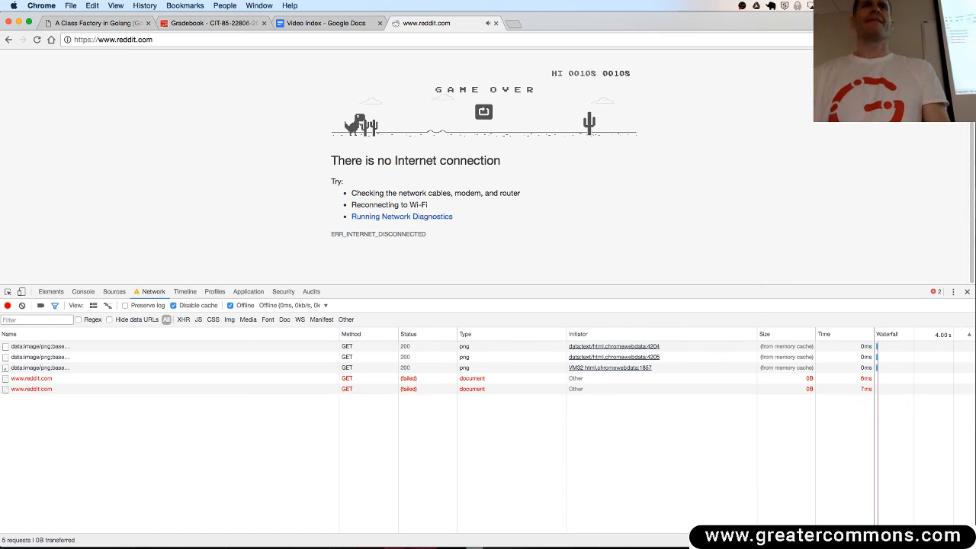